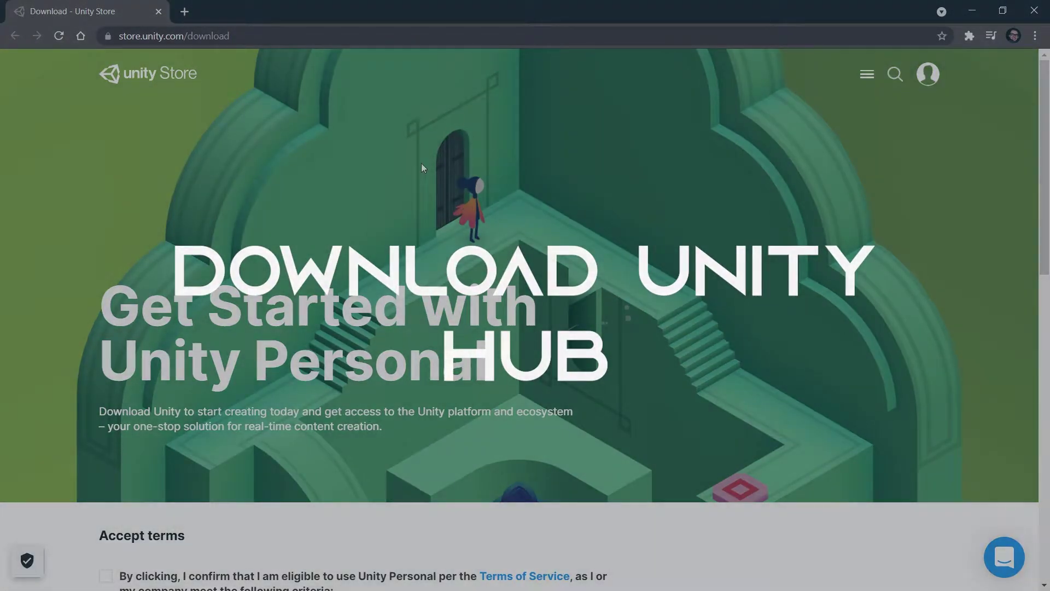
Accept the Unity Personal terms, then download and run the UnityHubSetup.exe installer.
{"action": "scroll", "coordinate": [400, 438], "scroll_direction": "down", "scroll_amount": 5}
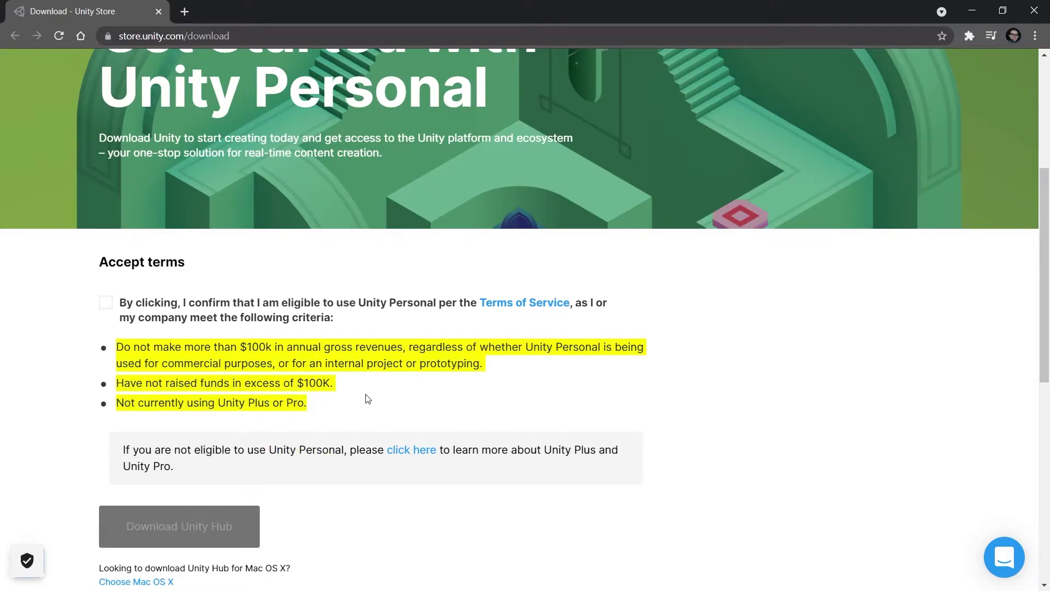
{"action": "left_click", "coordinate": [106, 302]}
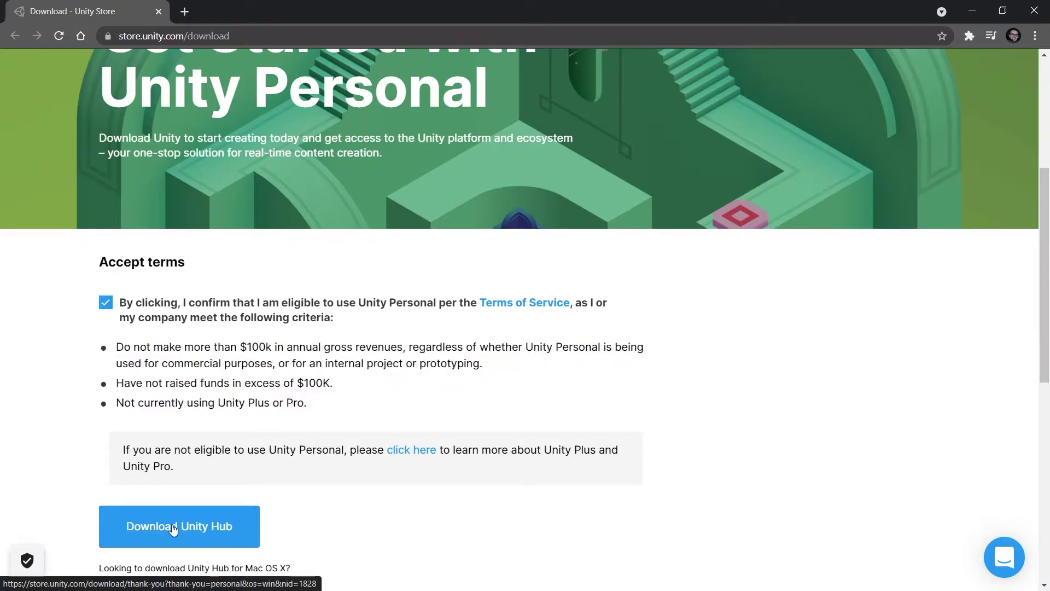
{"action": "left_click", "coordinate": [175, 526]}
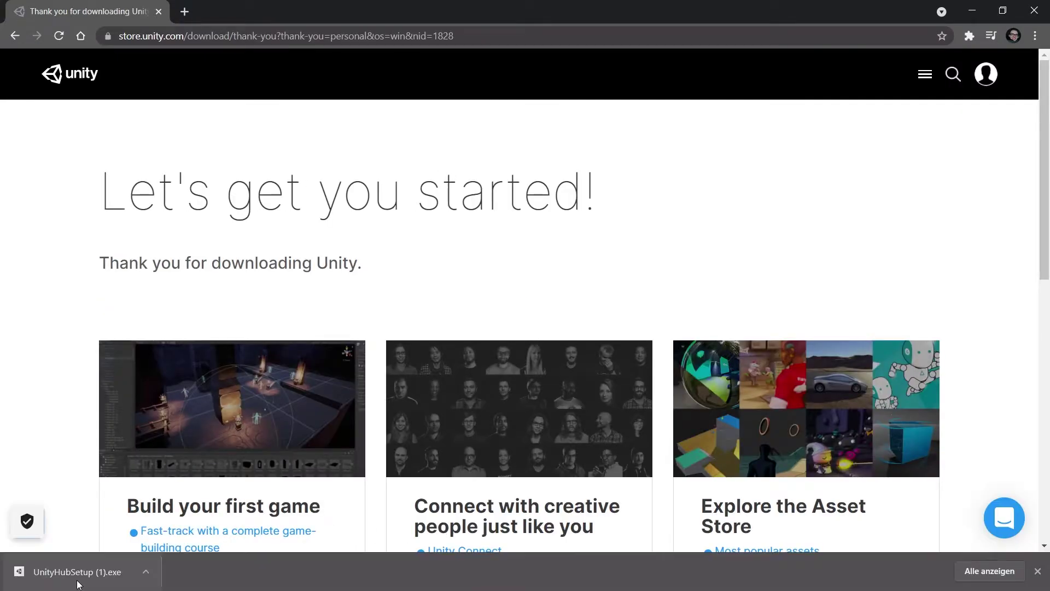
{"action": "left_click", "coordinate": [76, 583]}
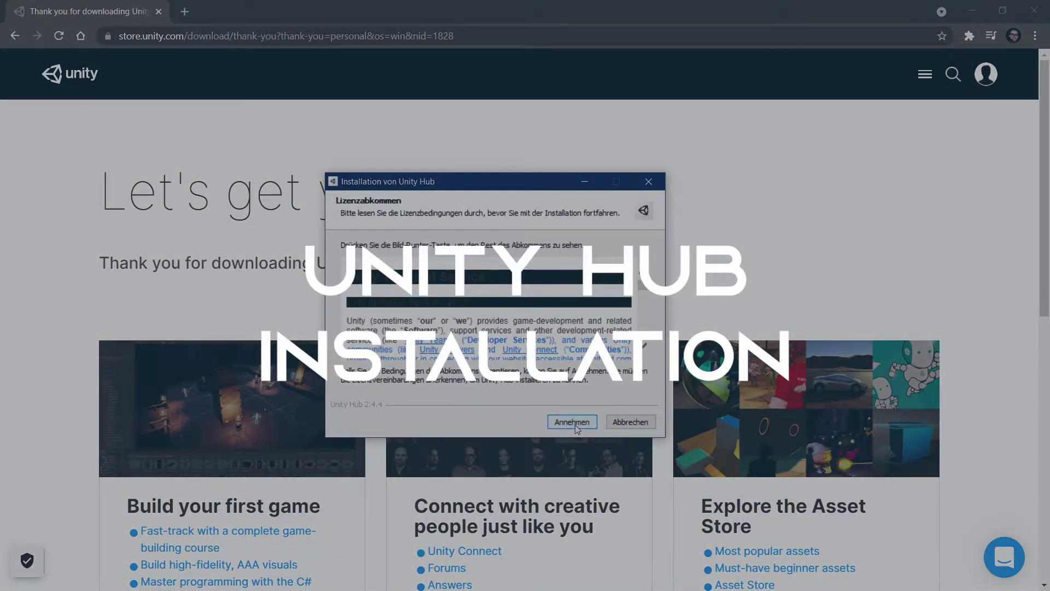
Install Unity Hub into C:\Program Files\Unity Hub with the default folder, then launch it.
{"action": "left_click", "coordinate": [575, 424]}
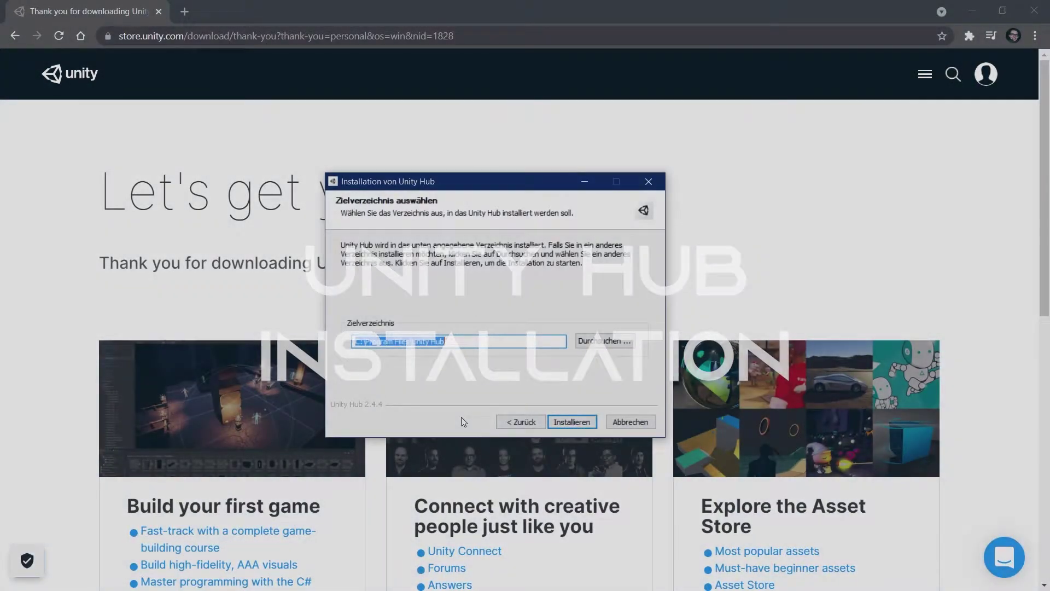
{"action": "left_click", "coordinate": [466, 337]}
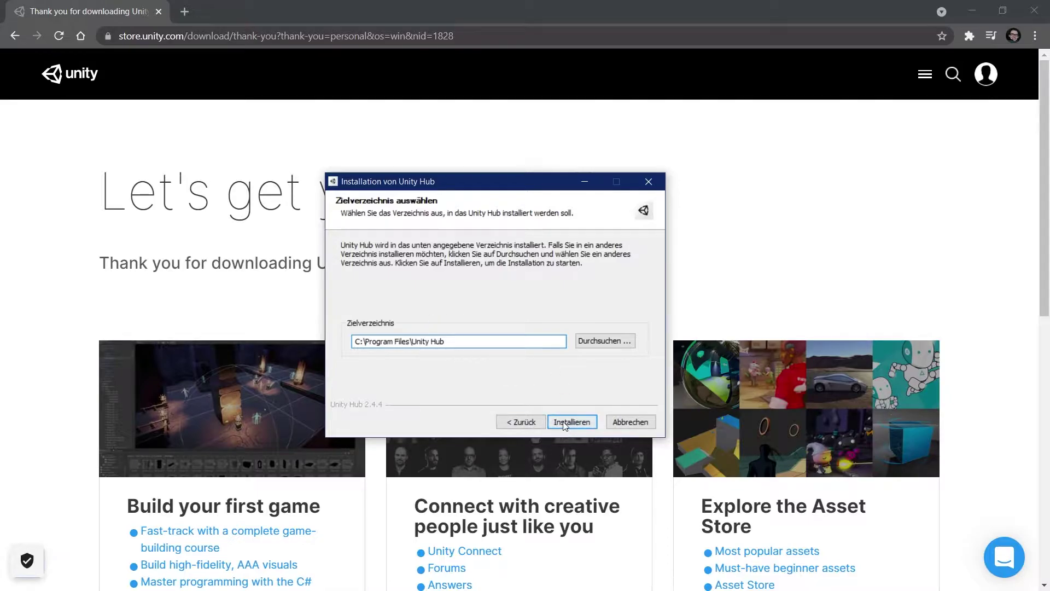
{"action": "left_click", "coordinate": [577, 422]}
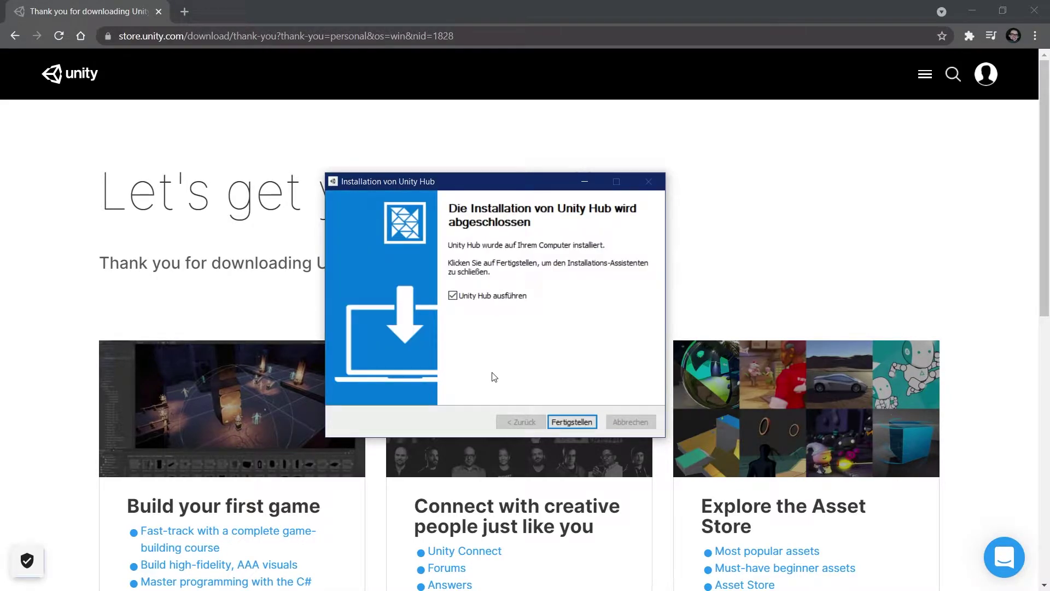
{"action": "left_click", "coordinate": [572, 422]}
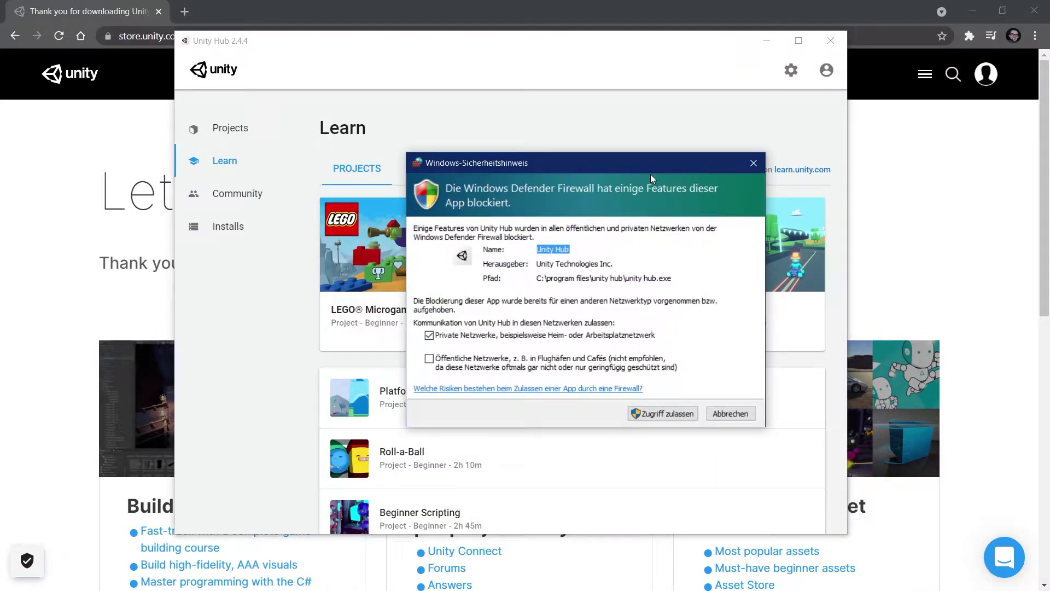
Allow Unity Hub through the firewall, sign in with a Unity ID, and view the installed editors.
{"action": "left_click", "coordinate": [662, 413]}
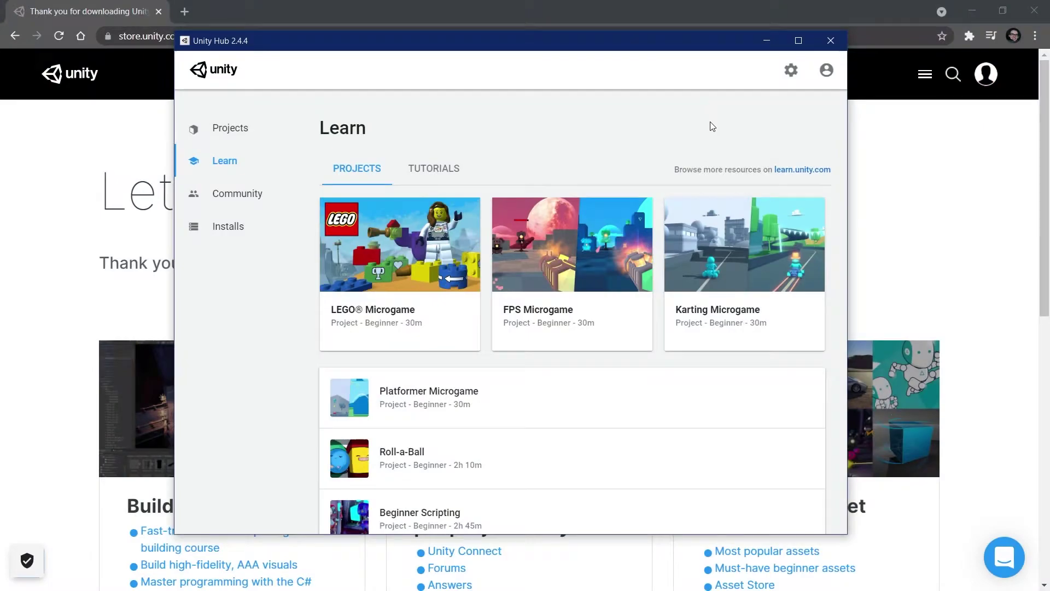
{"action": "left_click", "coordinate": [825, 70]}
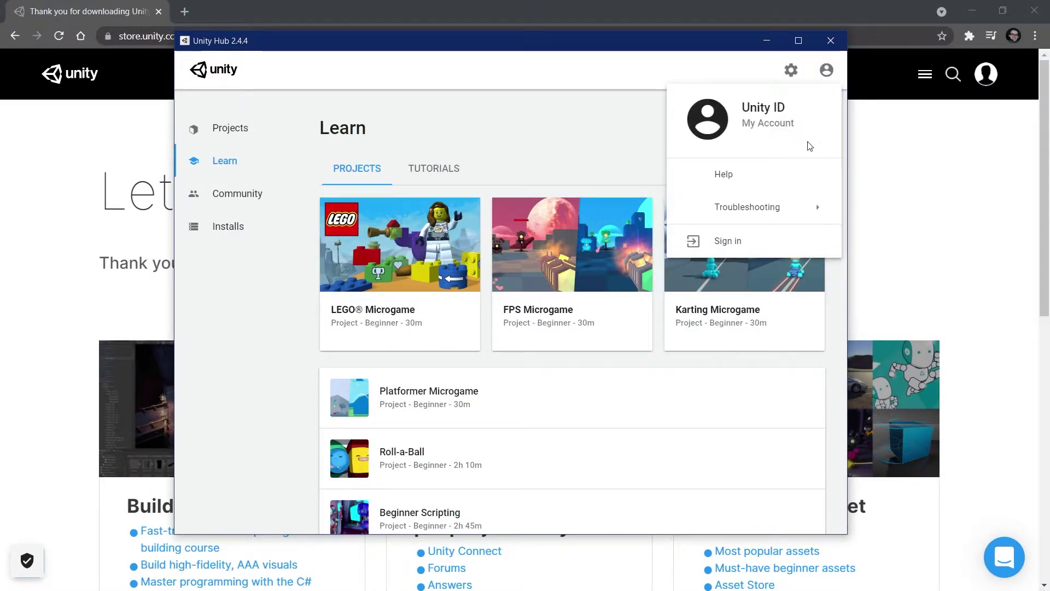
{"action": "left_click", "coordinate": [739, 241]}
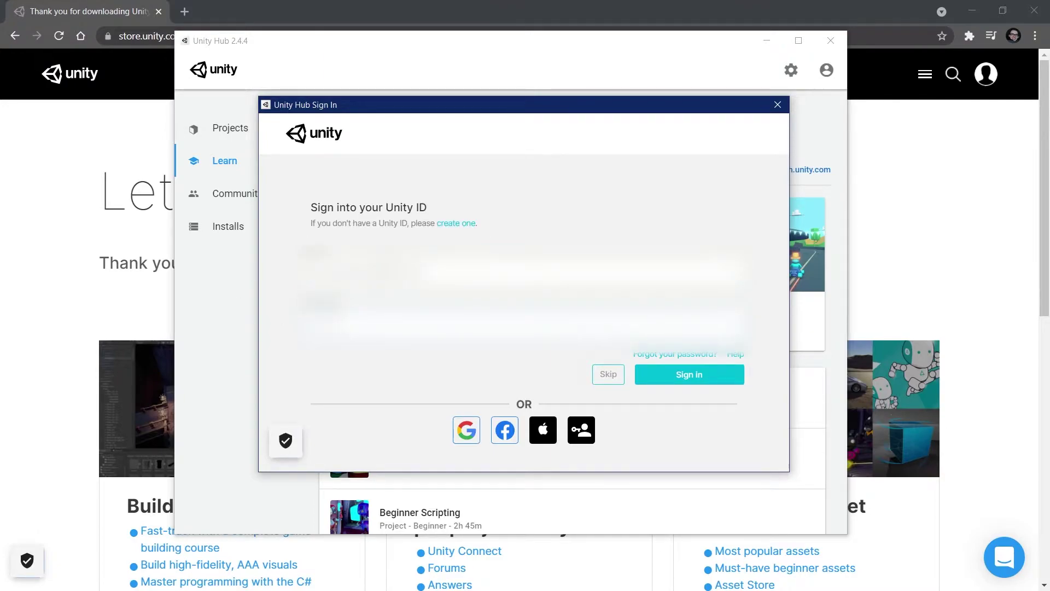
{"action": "key", "text": "Return"}
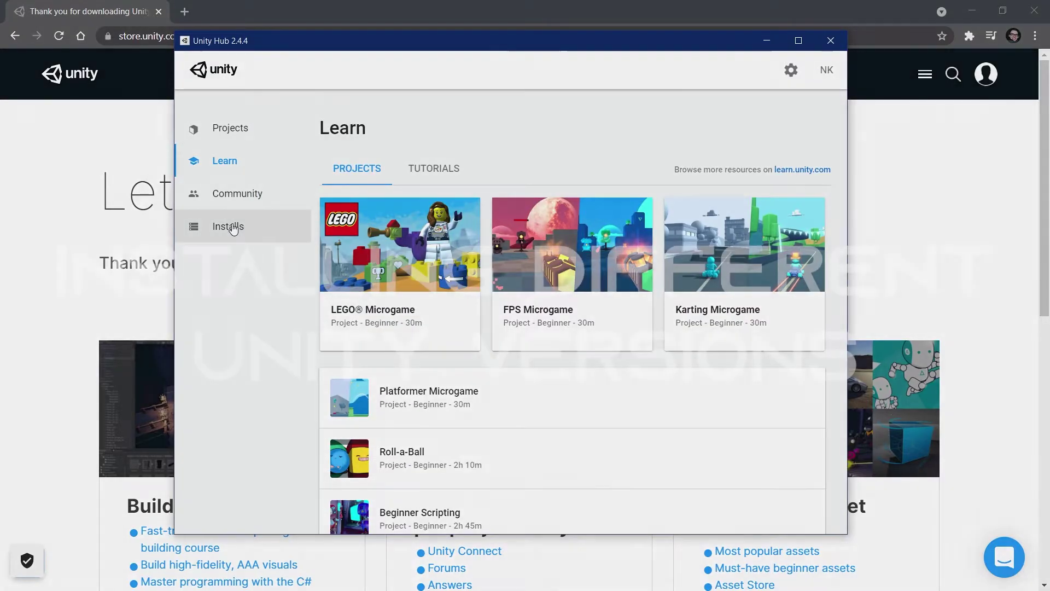
{"action": "left_click", "coordinate": [233, 227]}
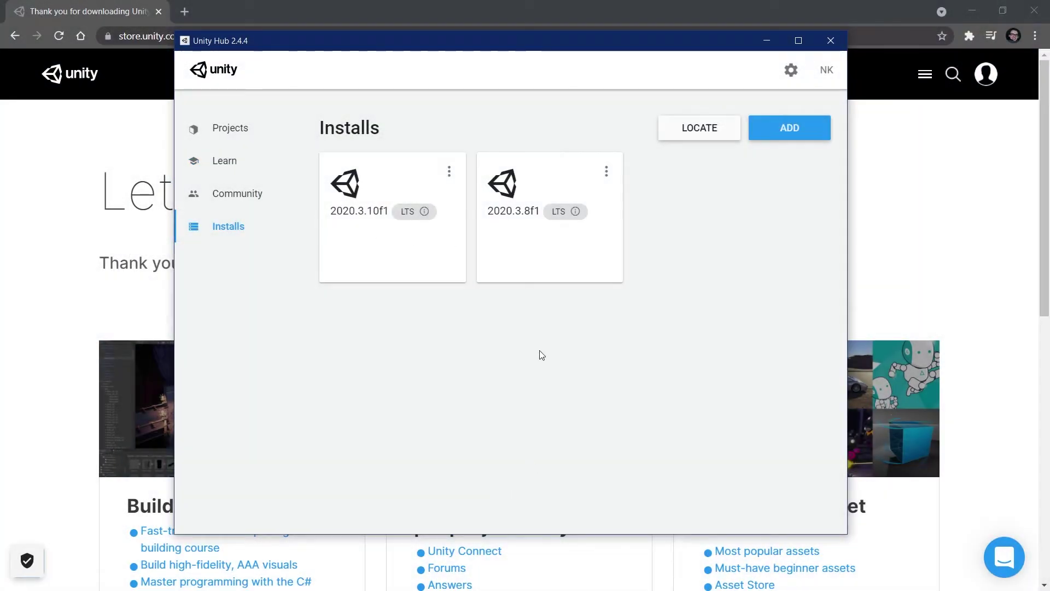
Choose Unity 2020.3.13f1 (LTS) as the new editor version to add.
{"action": "left_click", "coordinate": [797, 138]}
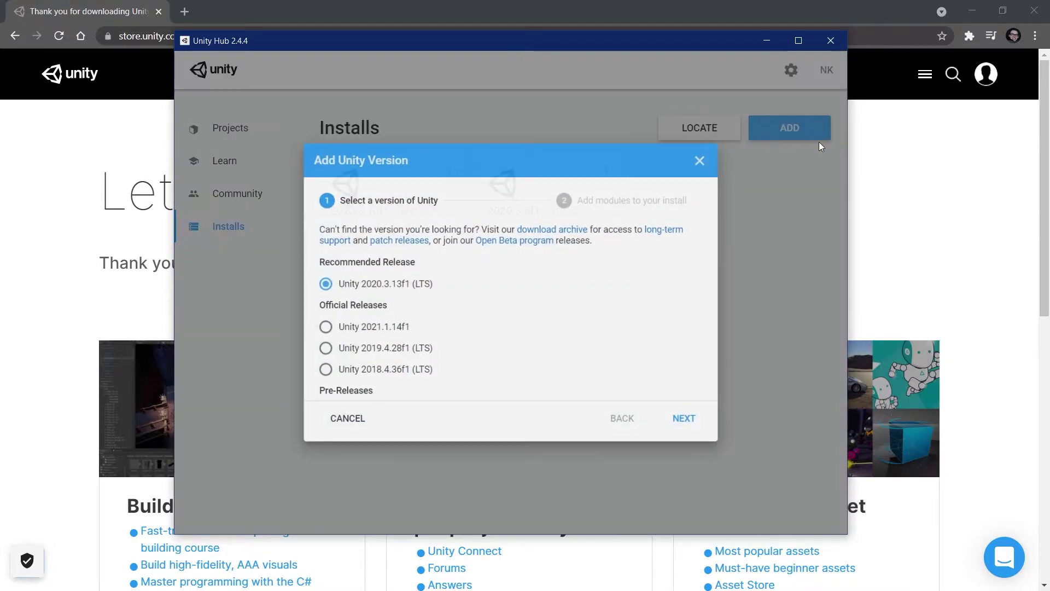
{"action": "scroll", "coordinate": [350, 363], "scroll_direction": "down", "scroll_amount": 1}
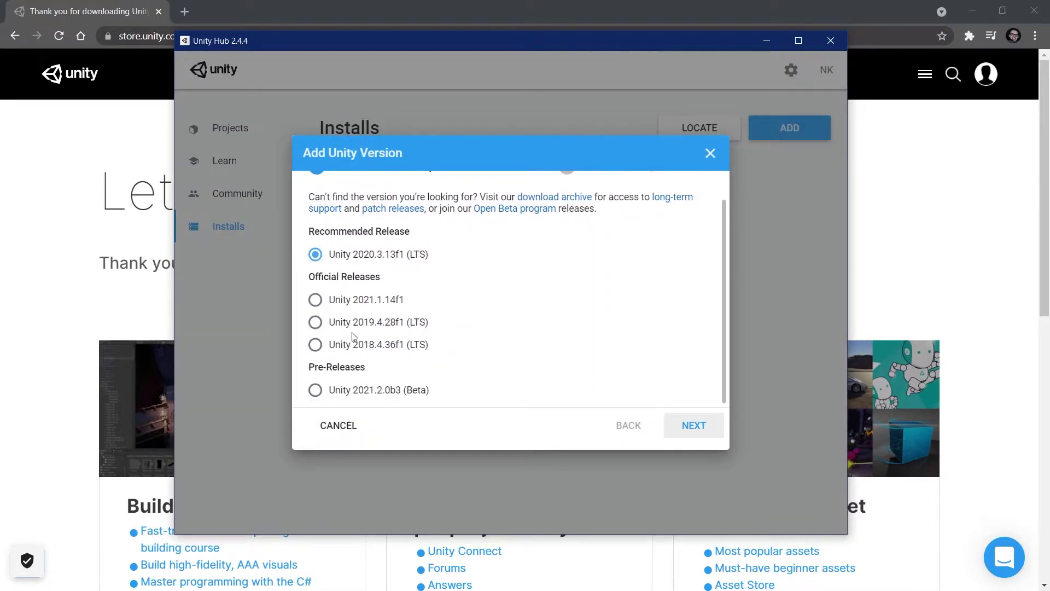
{"action": "scroll", "coordinate": [363, 336], "scroll_direction": "up", "scroll_amount": 1}
{"action": "scroll", "coordinate": [316, 257], "scroll_direction": "down", "scroll_amount": 1}
{"action": "scroll", "coordinate": [456, 398], "scroll_direction": "up", "scroll_amount": 1}
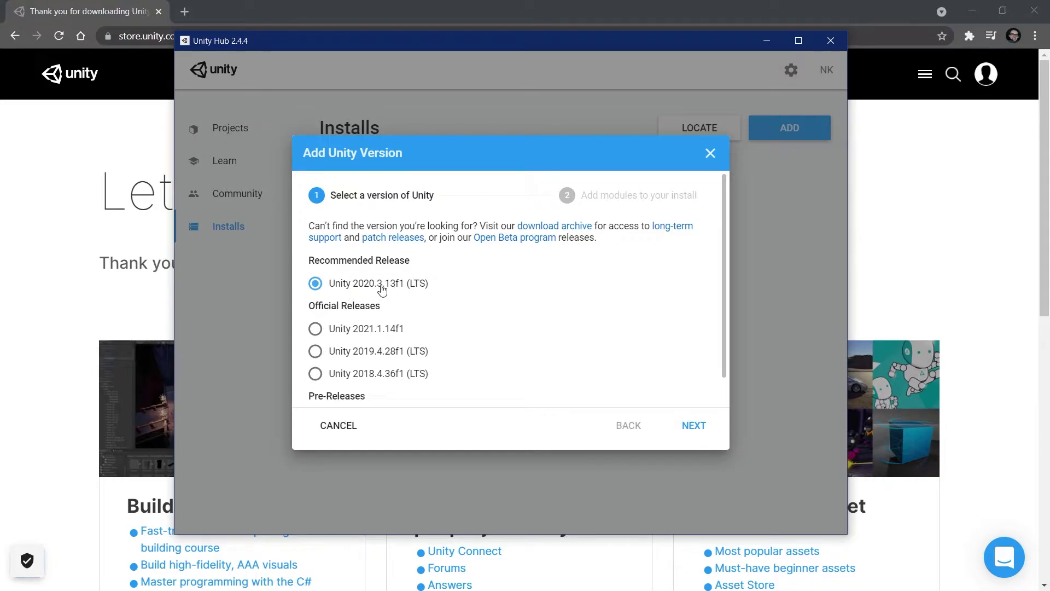
{"action": "left_click", "coordinate": [693, 425]}
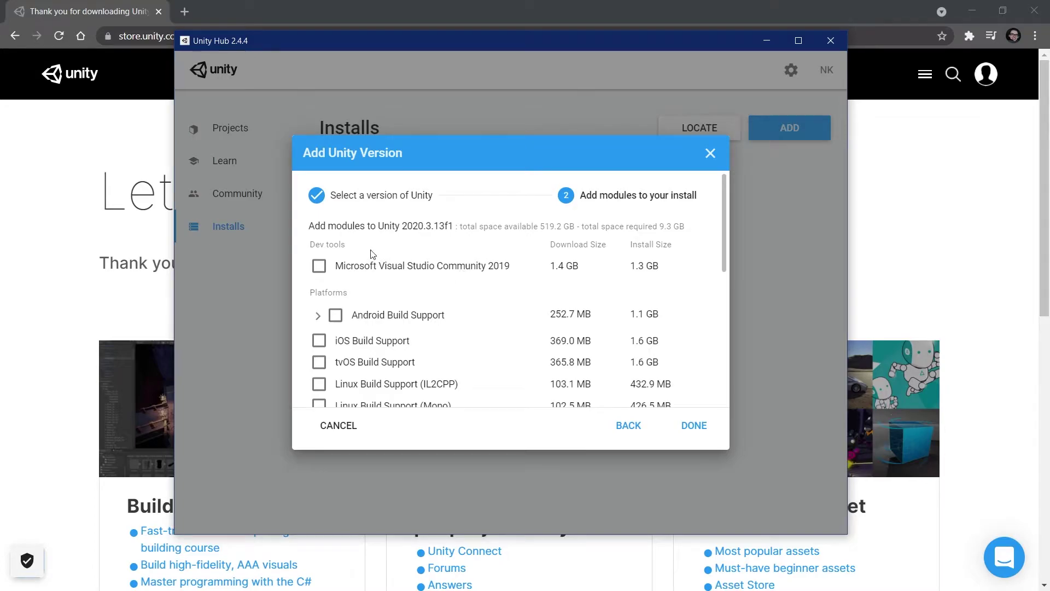
Include the Visual Studio Community 2019 module and start installing 2020.3.13f1.
{"action": "left_click", "coordinate": [319, 266]}
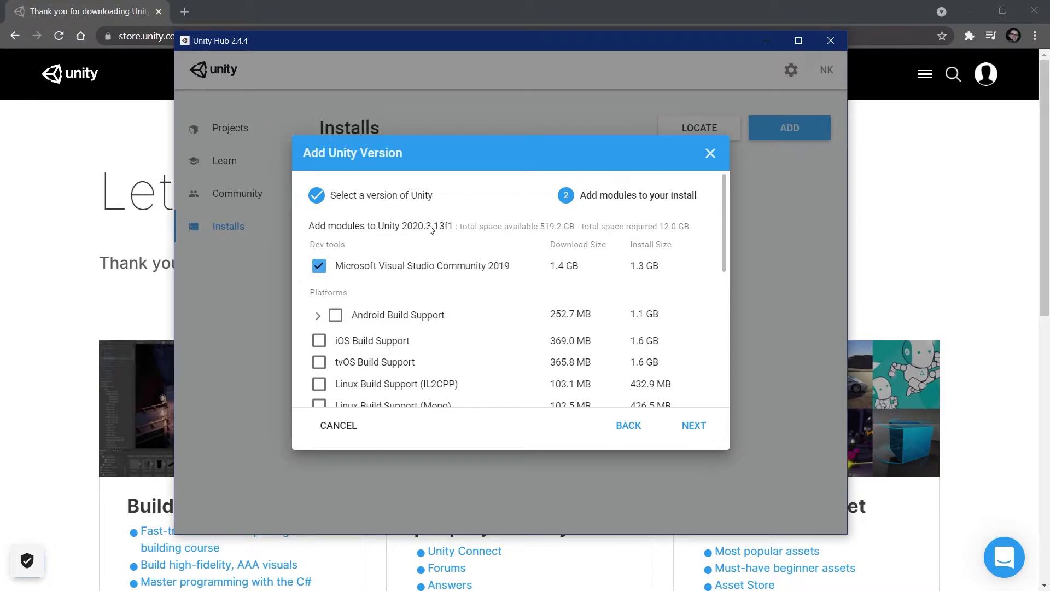
{"action": "scroll", "coordinate": [430, 228], "scroll_direction": "down", "scroll_amount": 6}
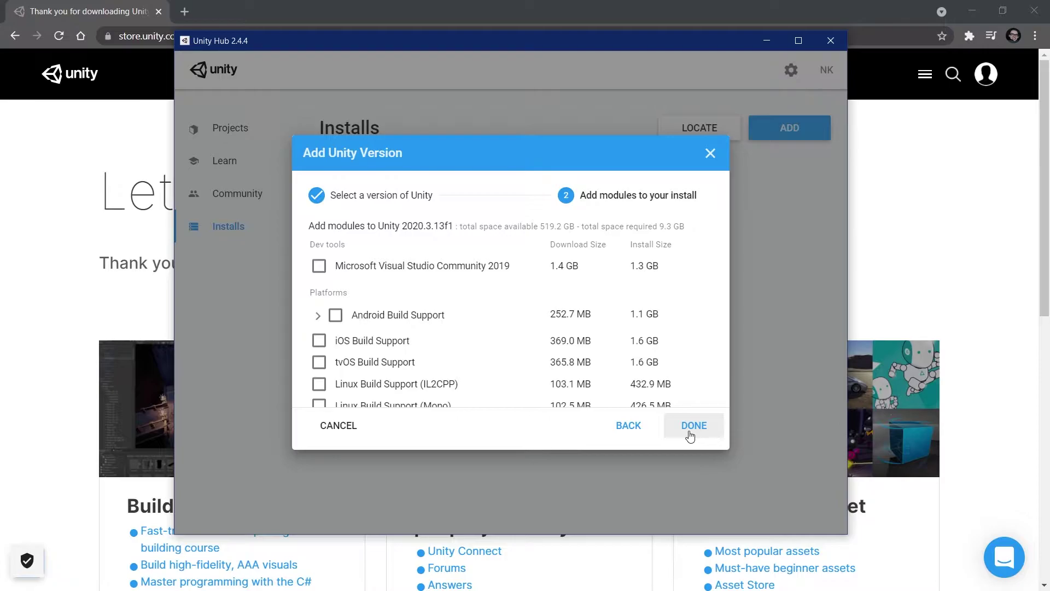
{"action": "left_click", "coordinate": [690, 432]}
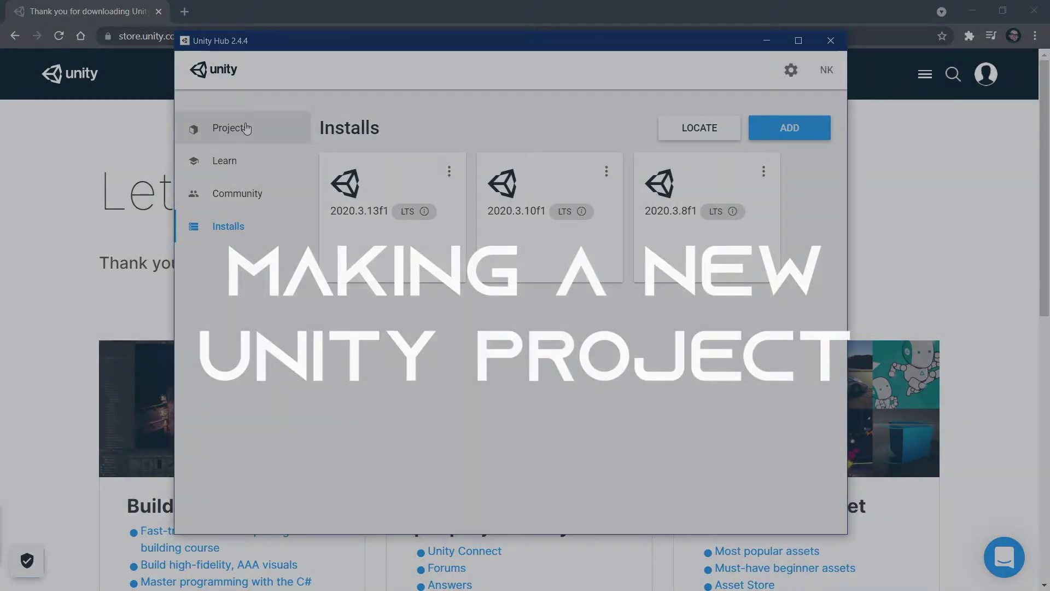
Start a new project from the Projects list using Unity 2020.3.13f1.
{"action": "left_click", "coordinate": [230, 128]}
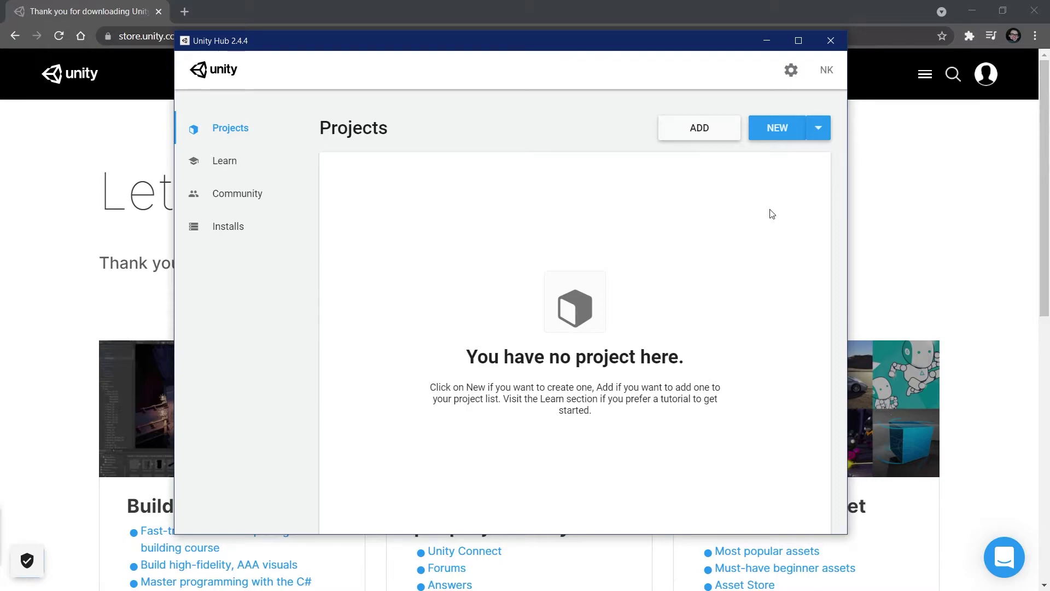
{"action": "left_click", "coordinate": [823, 130]}
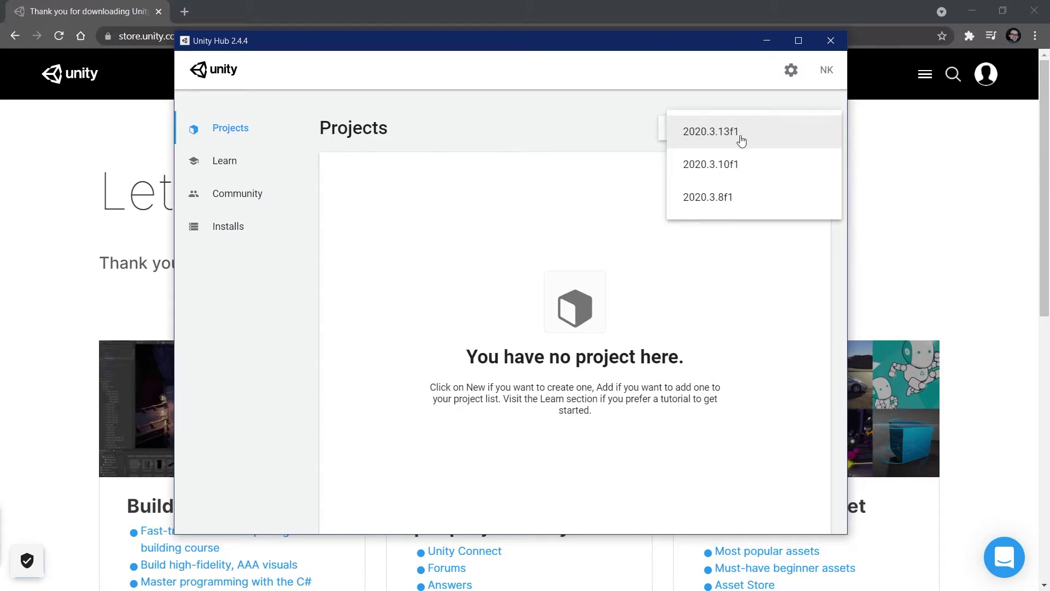
{"action": "left_click", "coordinate": [720, 141]}
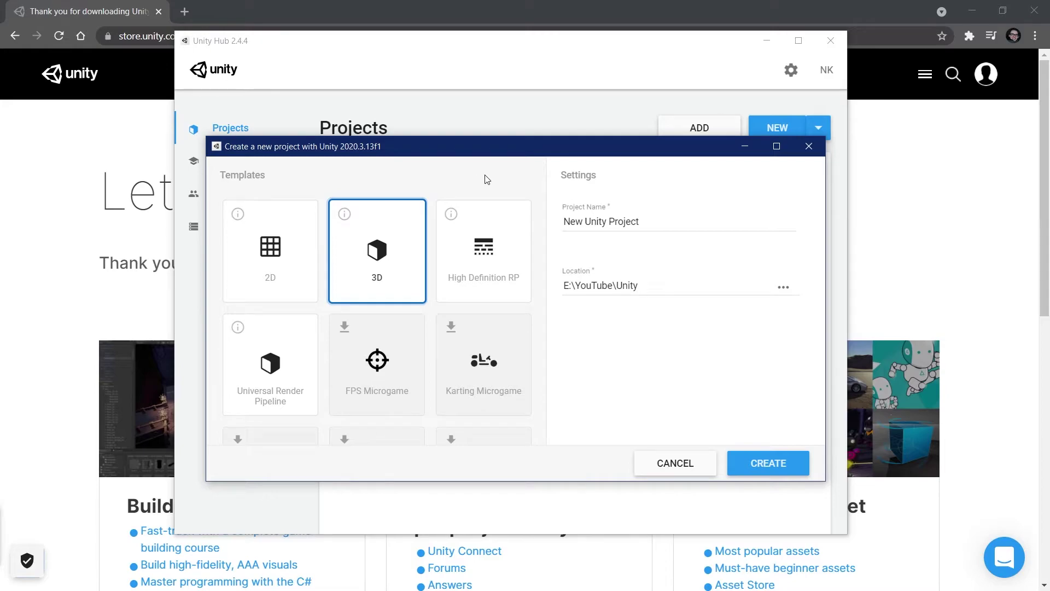
Select the 2D template, name the project BasicTutorial, and create it.
{"action": "left_click", "coordinate": [271, 241]}
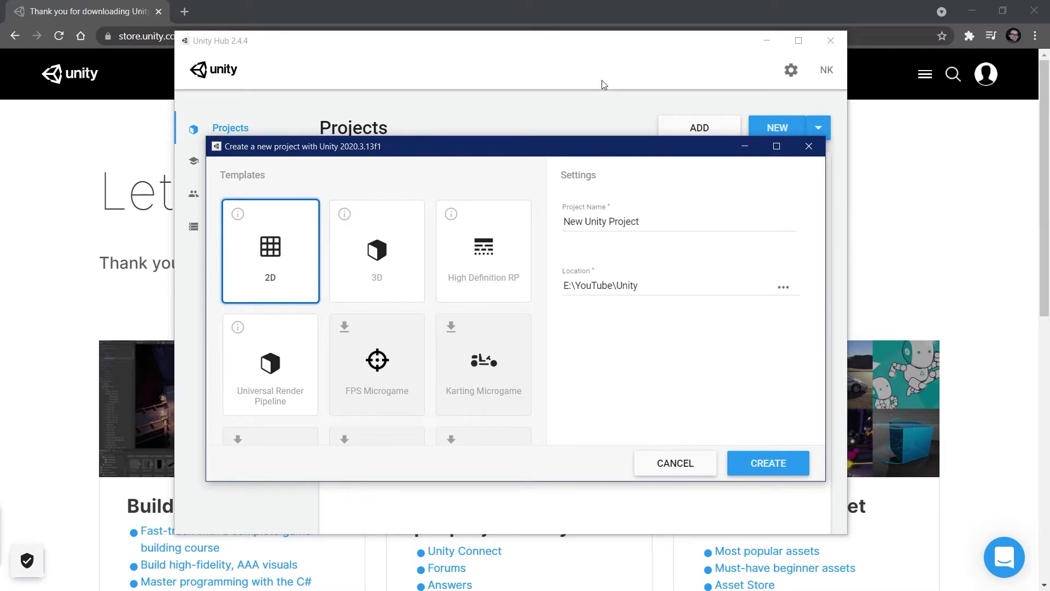
{"action": "key", "text": "Tab"}
{"action": "left_click", "coordinate": [669, 221]}
{"action": "triple_click", "coordinate": [604, 220]}
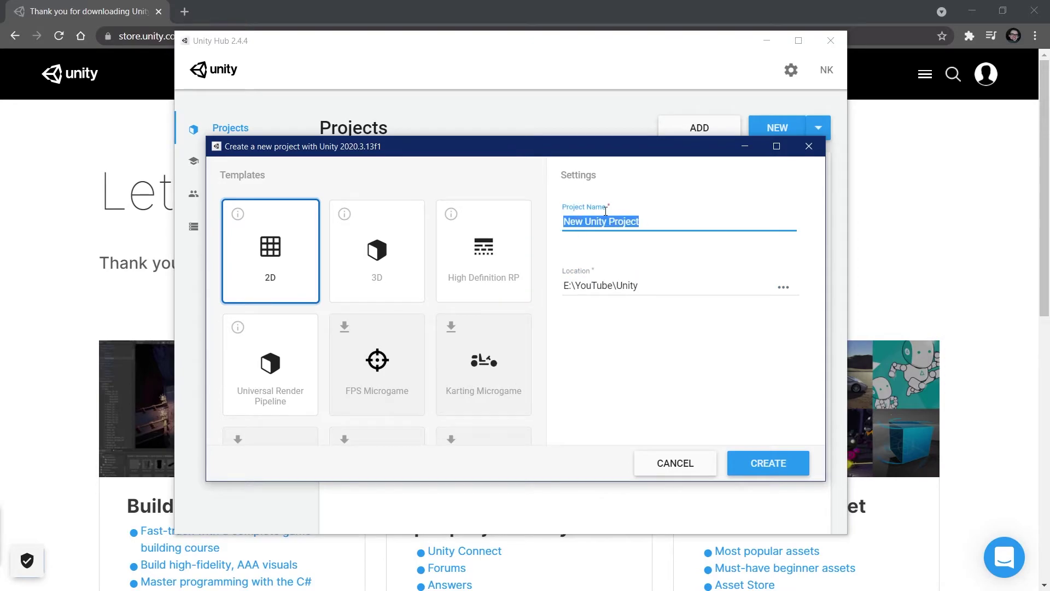
{"action": "type", "text": "BasicT"}
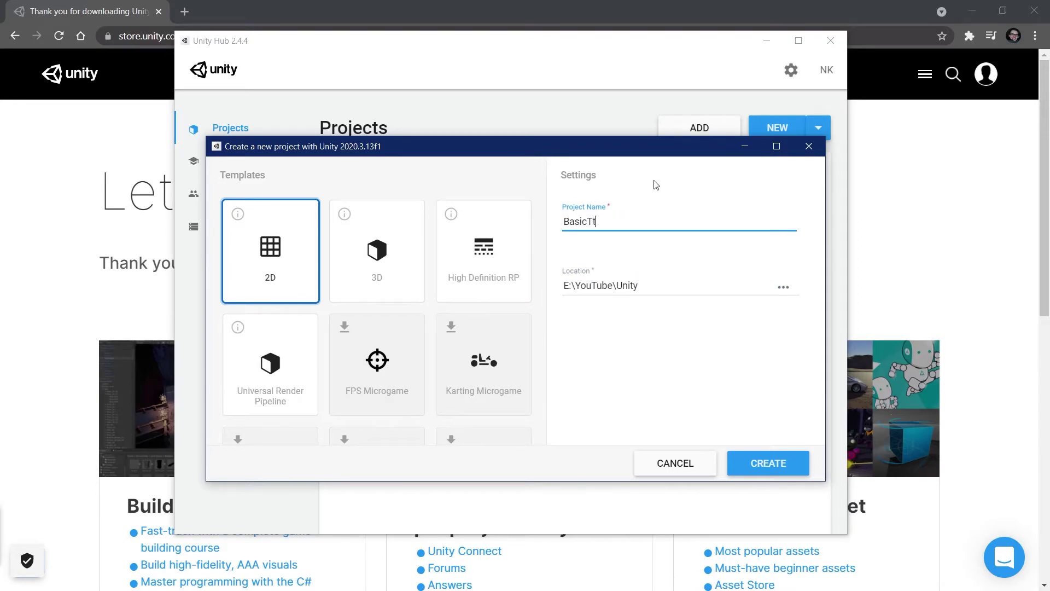
{"action": "type", "text": "utorial"}
{"action": "left_click", "coordinate": [771, 462]}
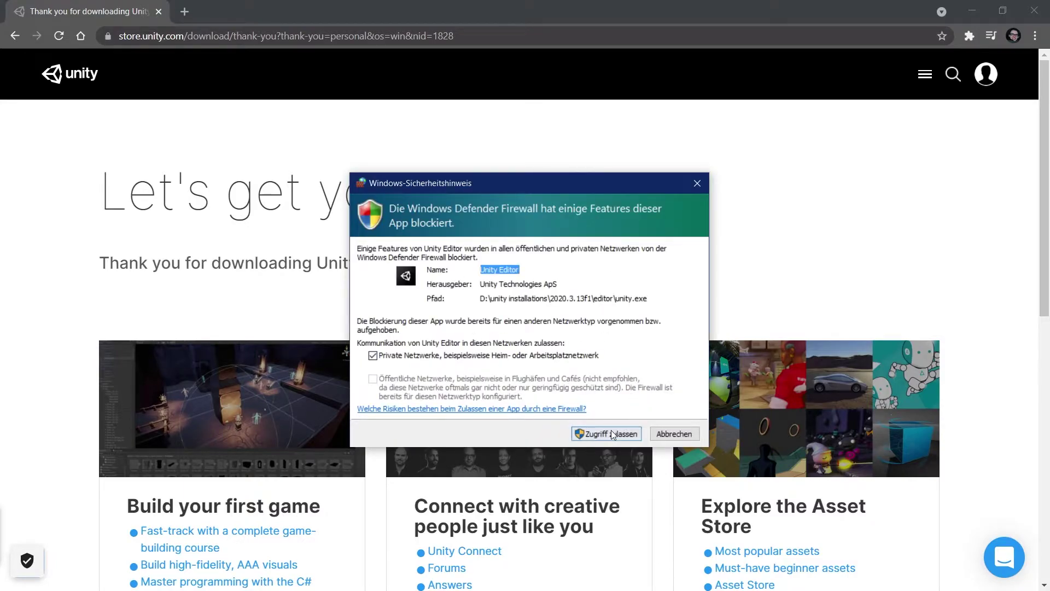
Allow the Unity Editor through the Windows firewall so BasicTutorial loads.
{"action": "left_click", "coordinate": [611, 432]}
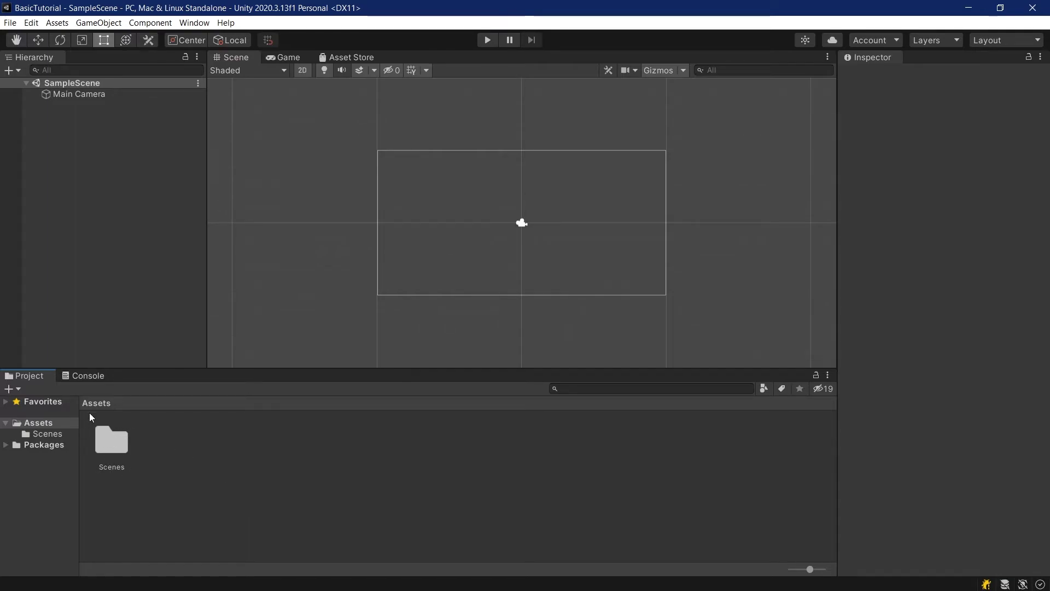
Open the Assets Scenes folder to list SampleScene, then inspect and deselect the Main Camera.
{"action": "left_click", "coordinate": [33, 424]}
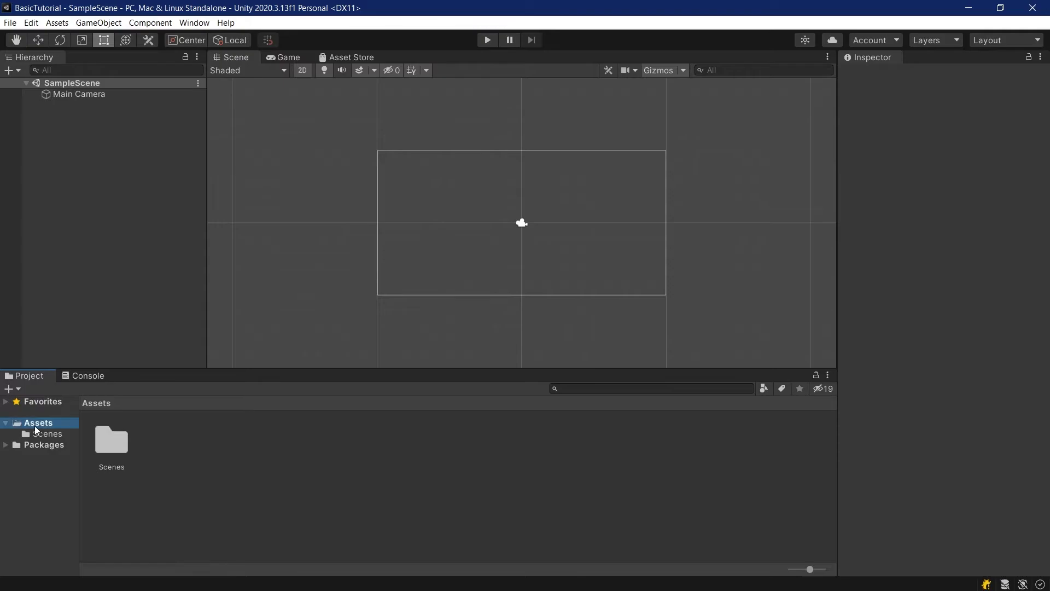
{"action": "double_click", "coordinate": [109, 448]}
{"action": "left_click", "coordinate": [112, 440]}
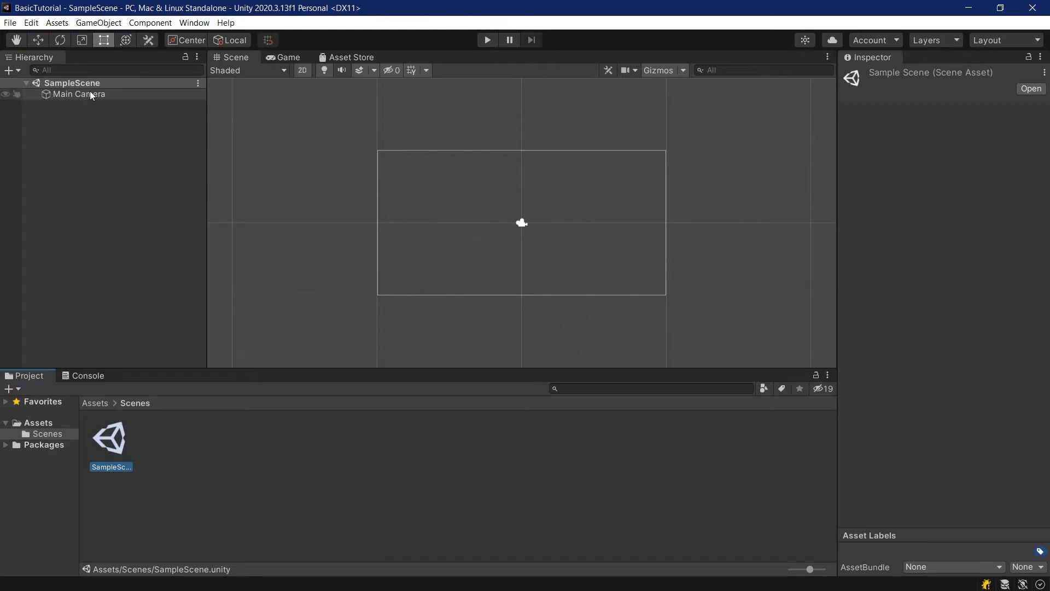
{"action": "left_click", "coordinate": [74, 98]}
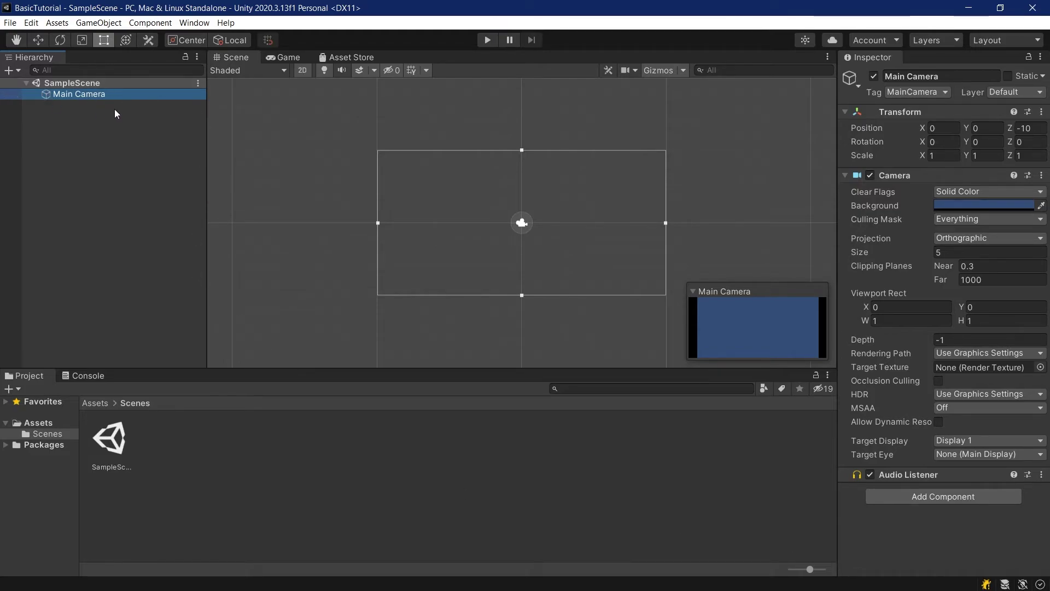
{"action": "left_click", "coordinate": [126, 192]}
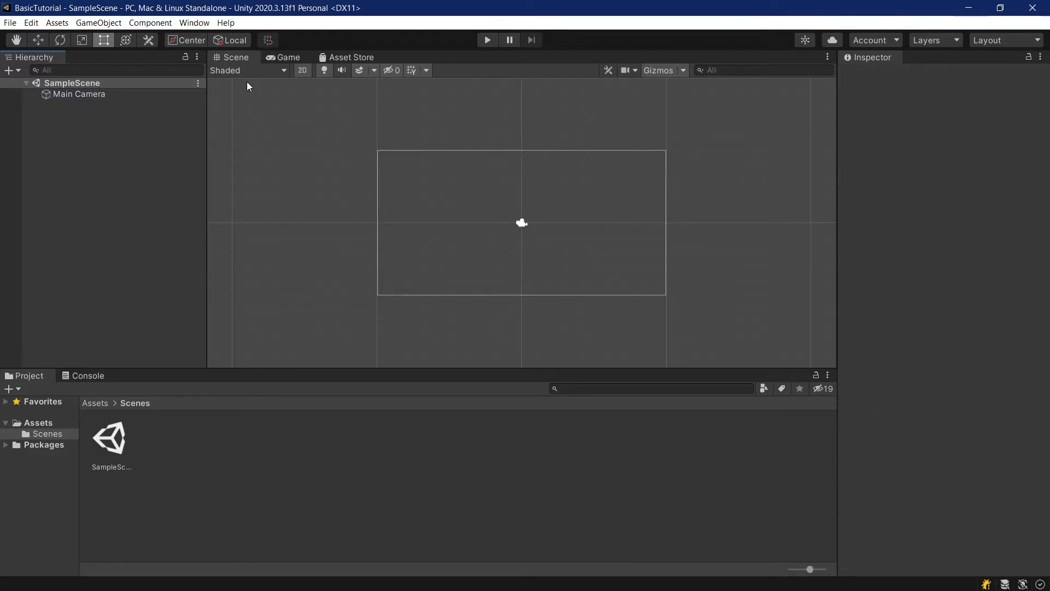
Close the Asset Store tab, leaving Scene and Game views, and show the Console panel.
{"action": "left_click", "coordinate": [285, 60]}
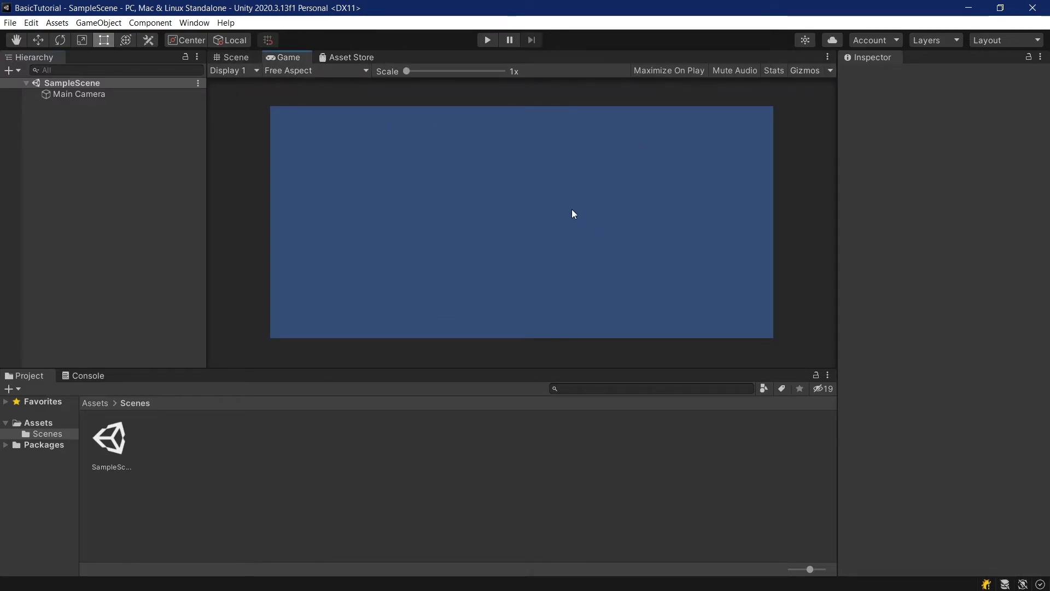
{"action": "left_click", "coordinate": [345, 58]}
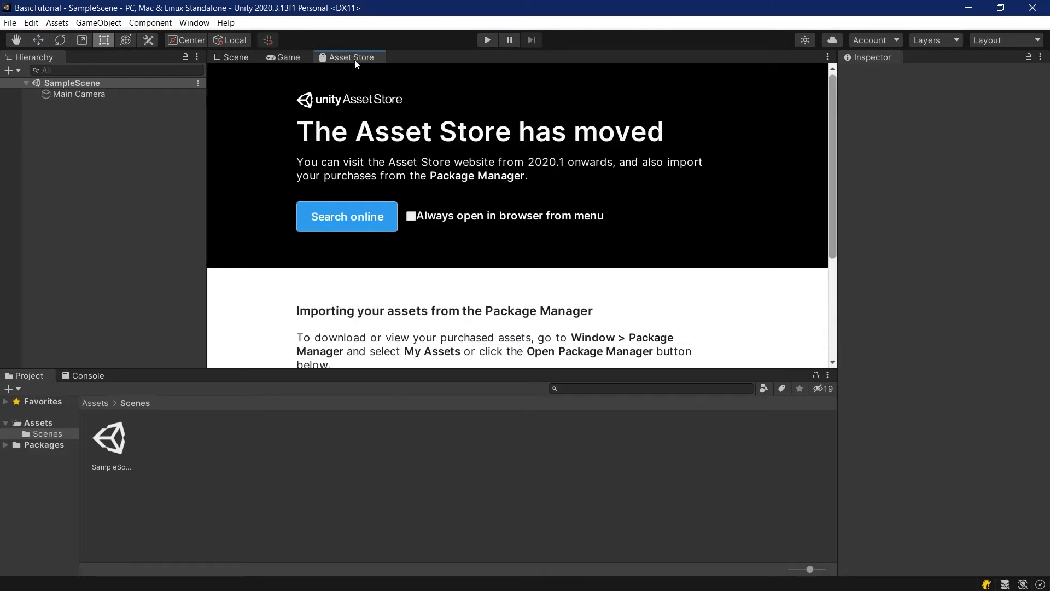
{"action": "right_click", "coordinate": [355, 61]}
{"action": "left_click", "coordinate": [346, 56]}
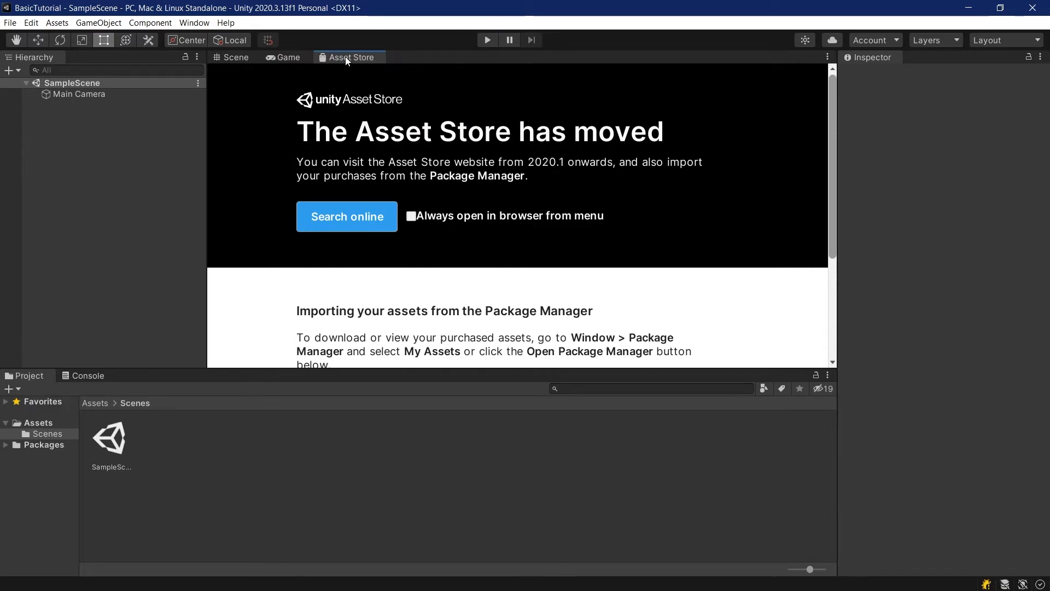
{"action": "middle_click", "coordinate": [345, 57]}
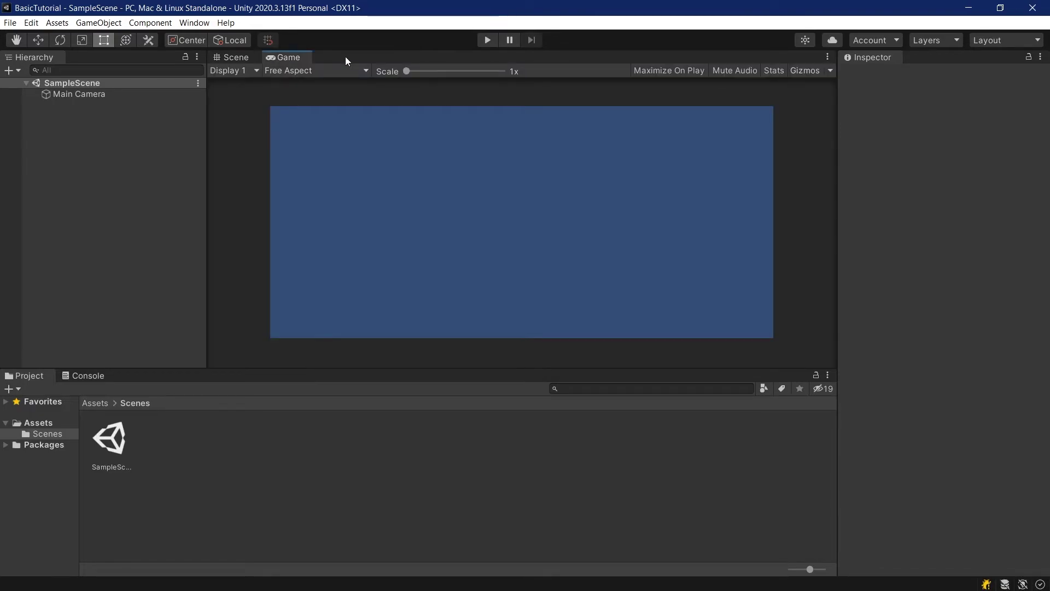
{"action": "left_click", "coordinate": [82, 375]}
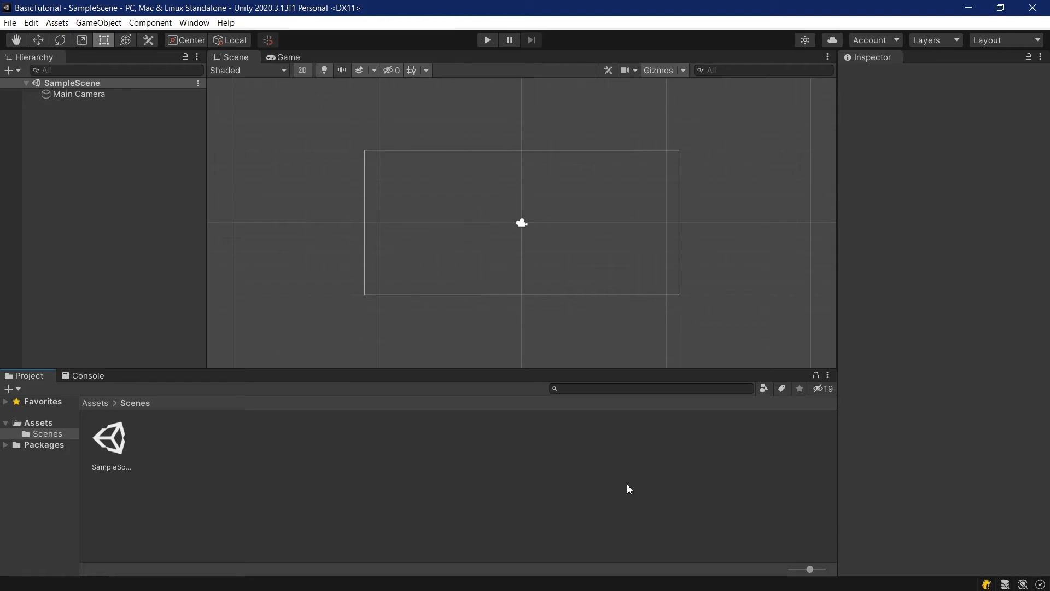
Apply KJ Layout, make the Console taller, and expand the Scenes folder showing SampleScene.
{"action": "left_click", "coordinate": [1006, 39]}
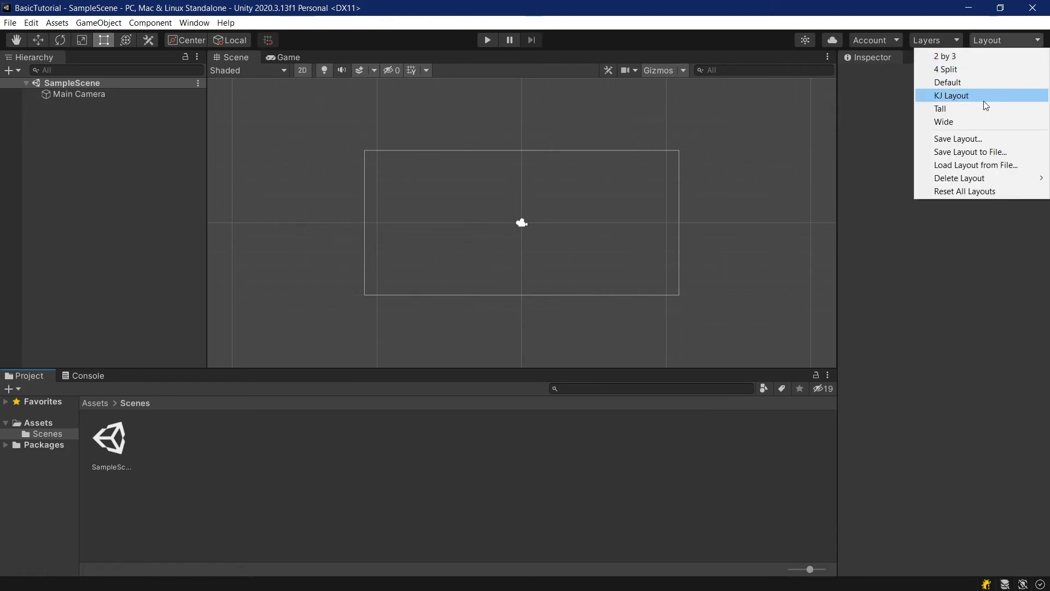
{"action": "left_click", "coordinate": [977, 102]}
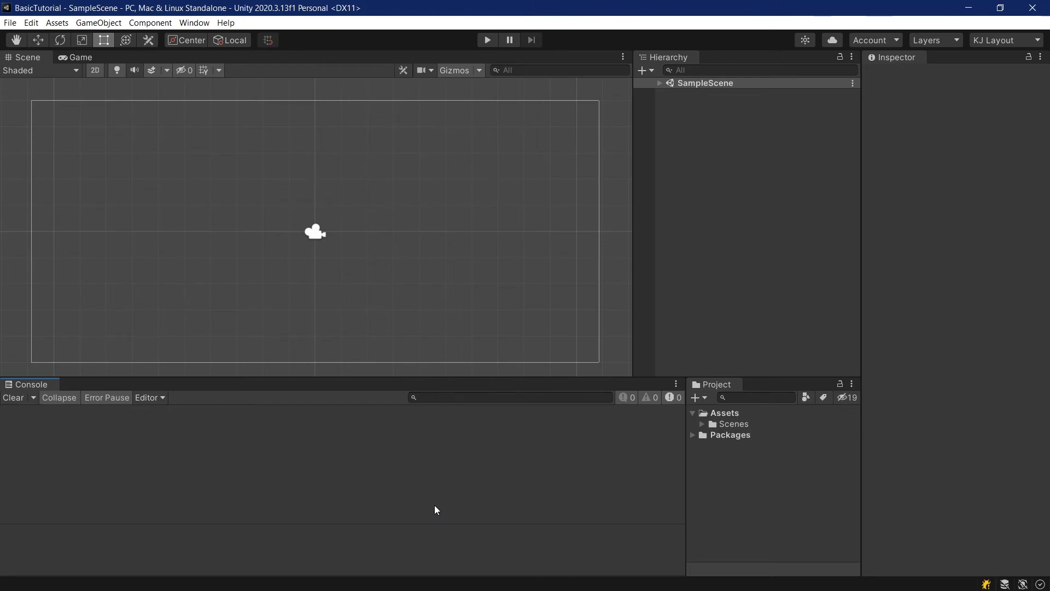
{"action": "left_click", "coordinate": [1005, 40]}
{"action": "left_click", "coordinate": [998, 29]}
{"action": "left_click", "coordinate": [1000, 40]}
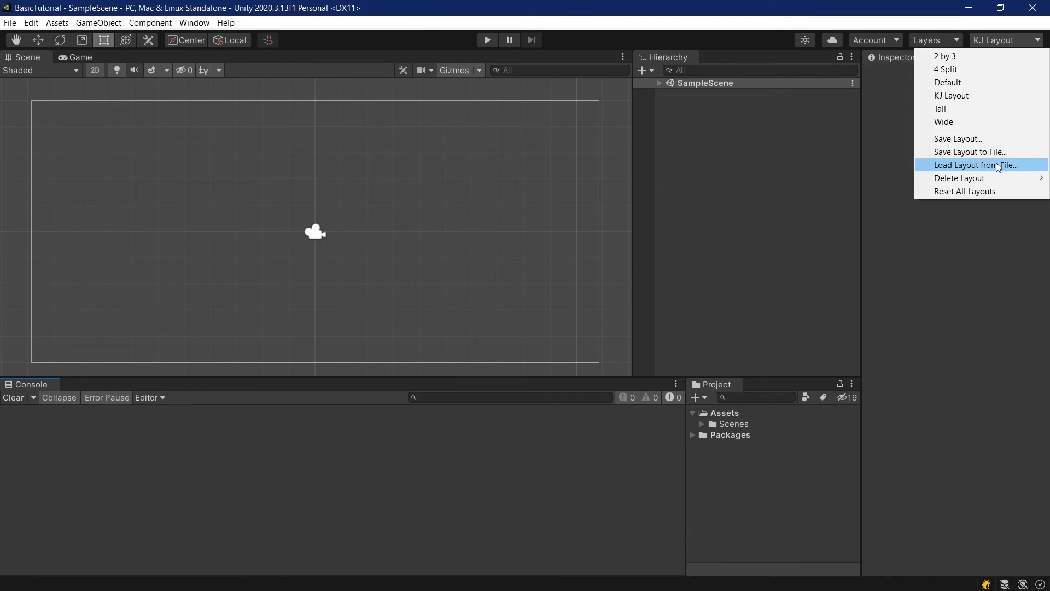
{"action": "left_click", "coordinate": [956, 273]}
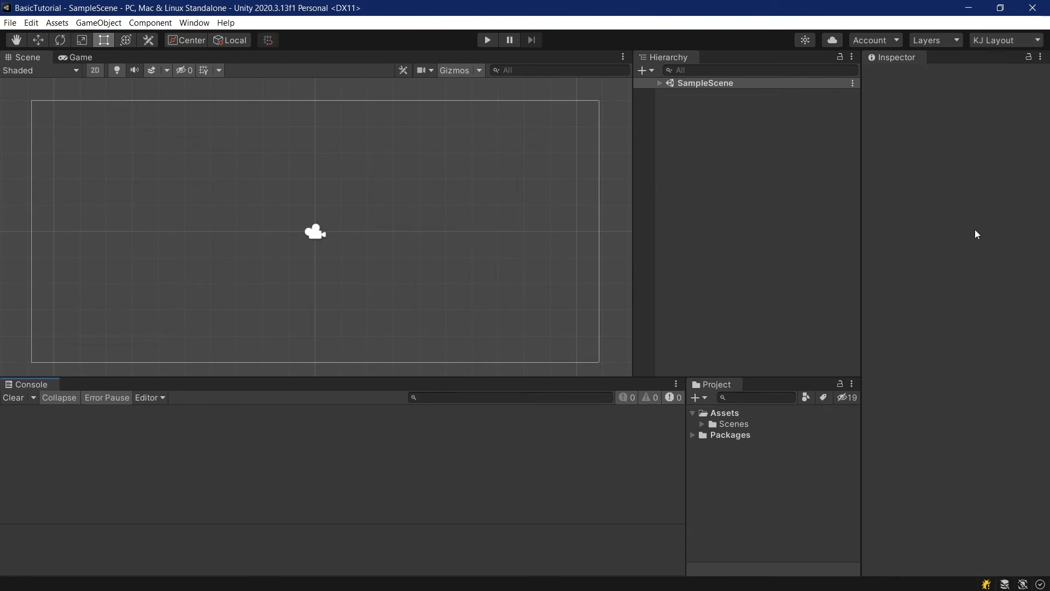
{"action": "left_click_drag", "start_coordinate": [395, 524], "coordinate": [394, 534]}
{"action": "left_click", "coordinate": [701, 424]}
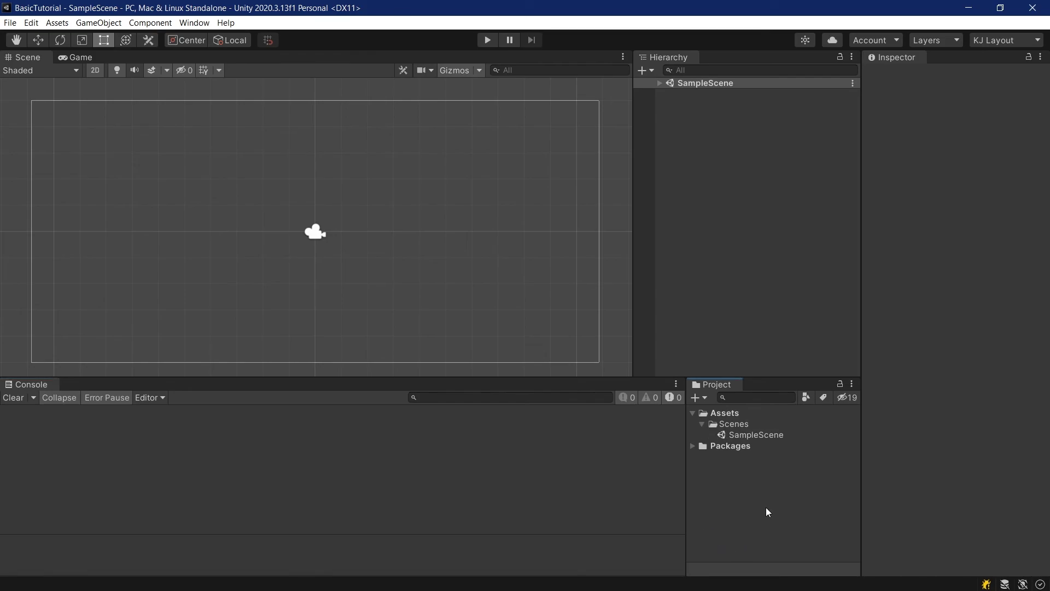